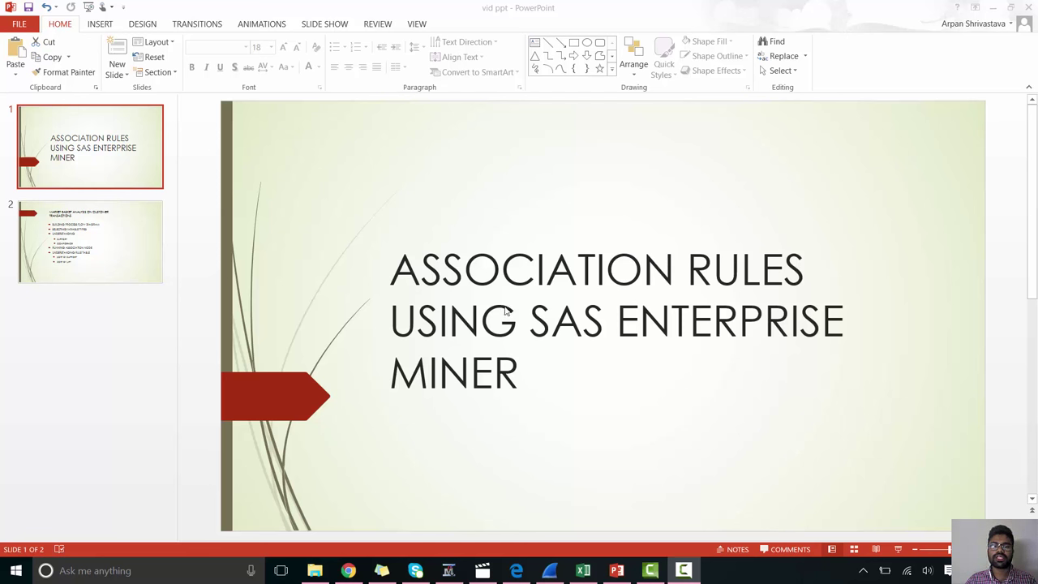
Show slide 2's market basket analysis outline, then switch to SAS Enterprise Miner.
click(79, 222)
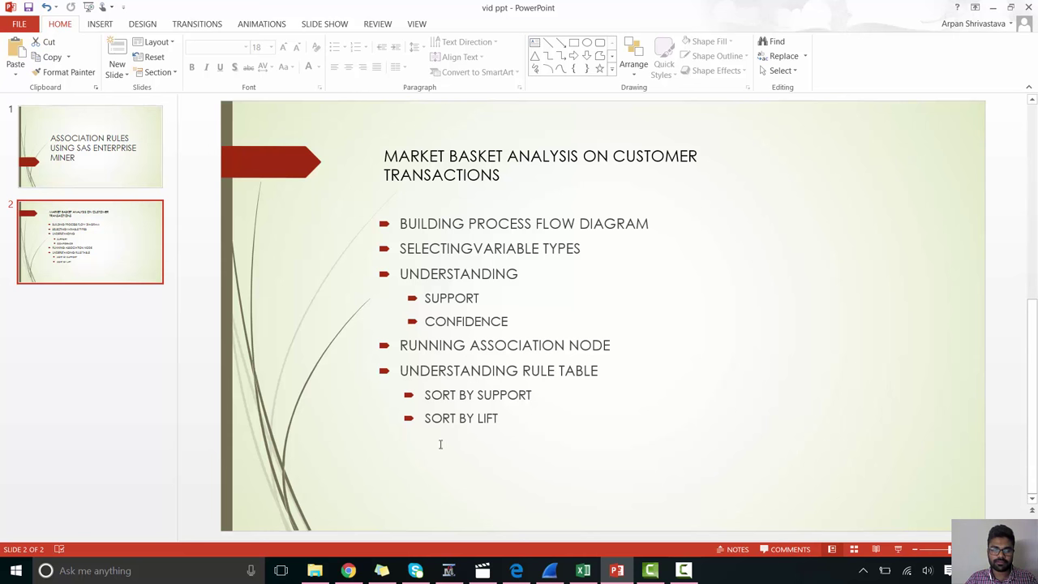
click(448, 570)
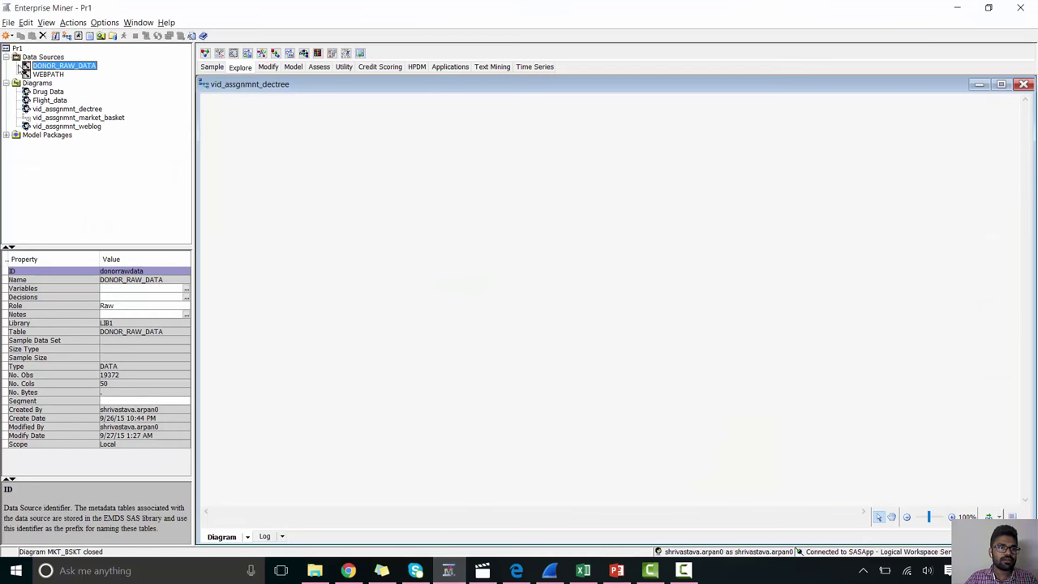
Start a new data source and enter SAMPSIO.ASSOCS as the source table.
click(8, 58)
click(34, 58)
right_click(34, 58)
click(46, 68)
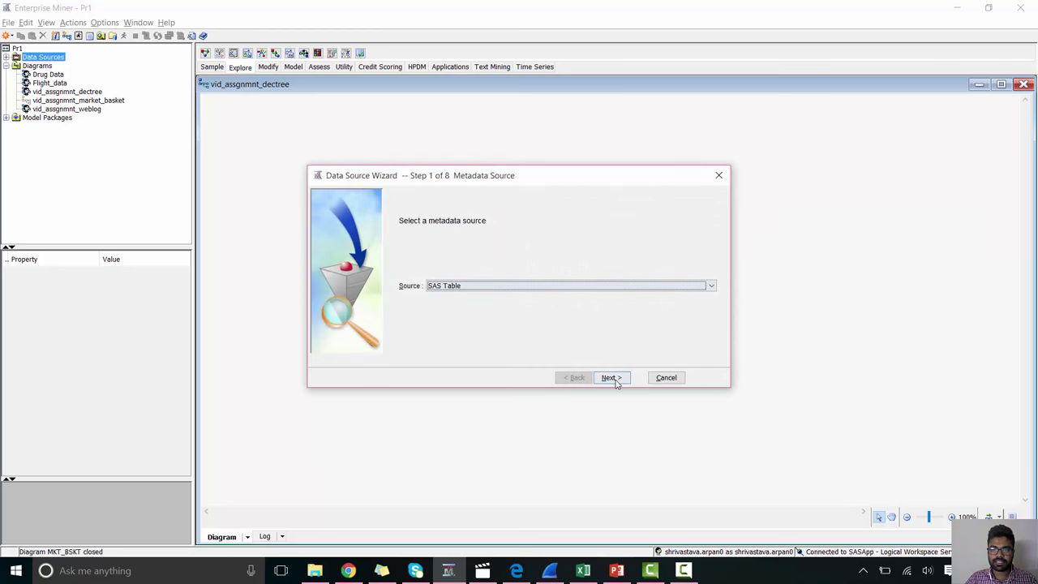
click(613, 377)
text(SAMPSIO.ASSOCS)
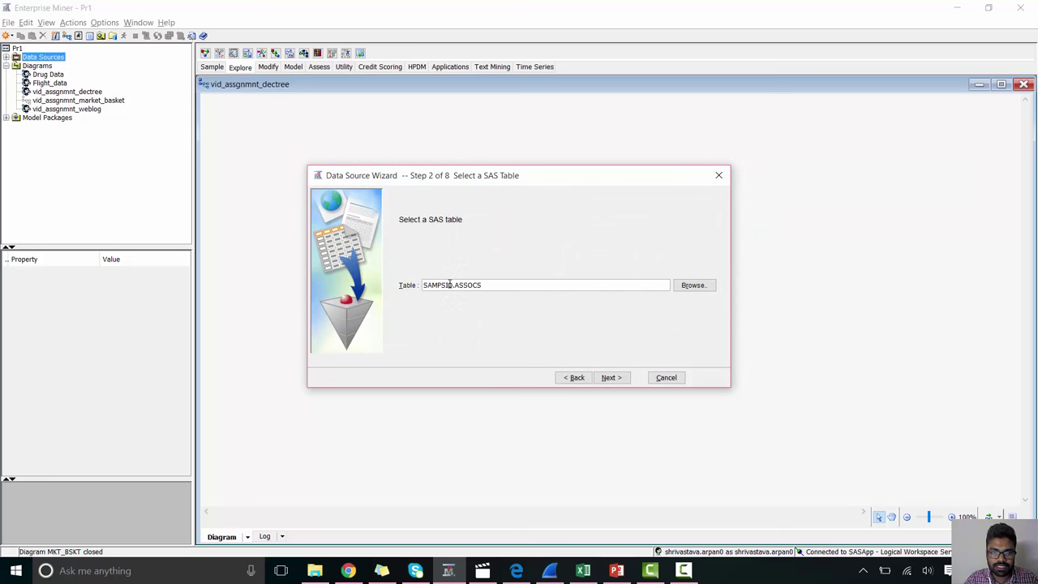
Confirm the ASSOCS table and generate metadata with the Advanced advisor.
click(610, 377)
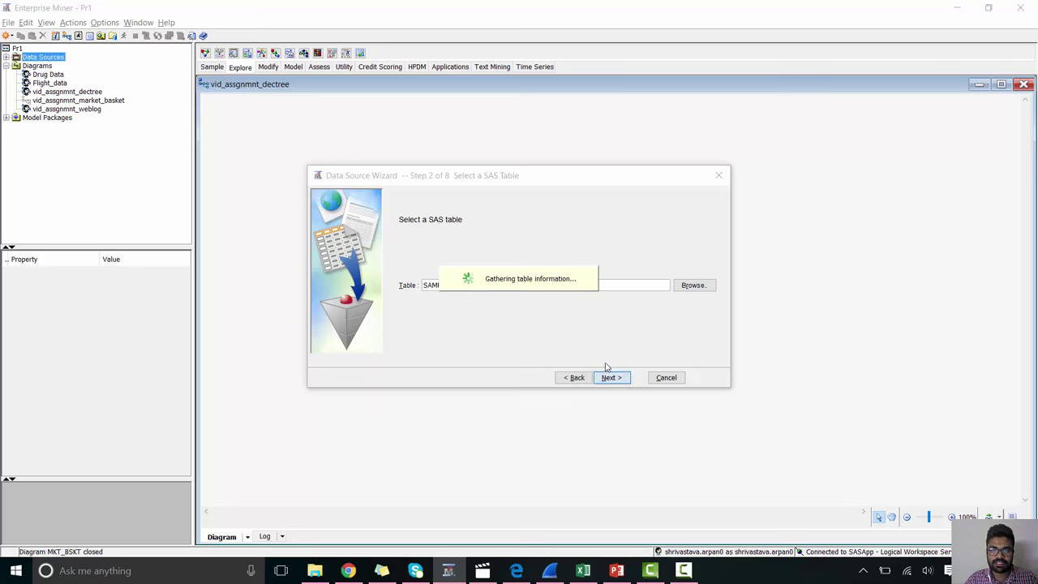
click(610, 377)
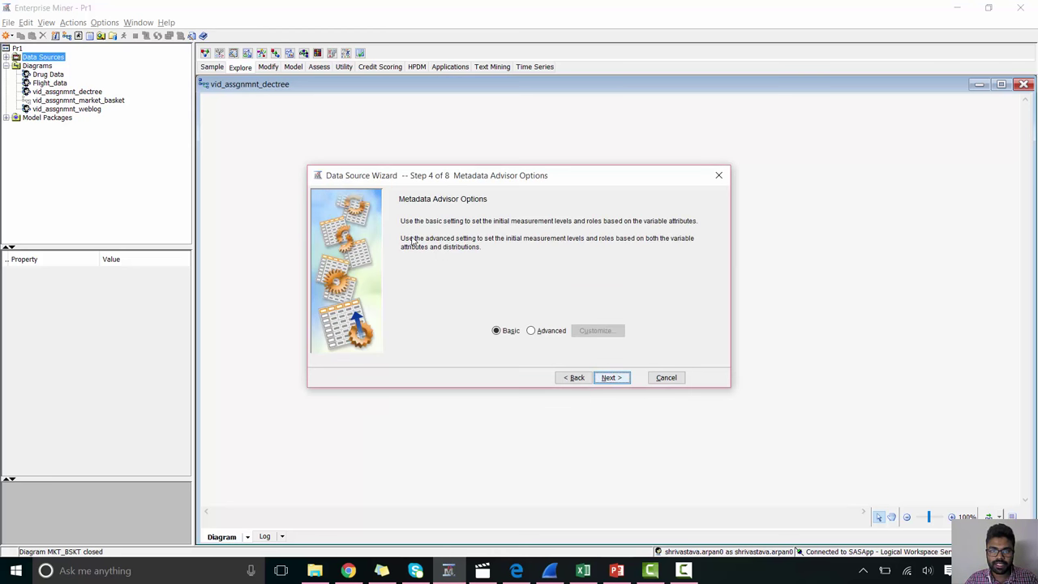
click(531, 330)
click(604, 375)
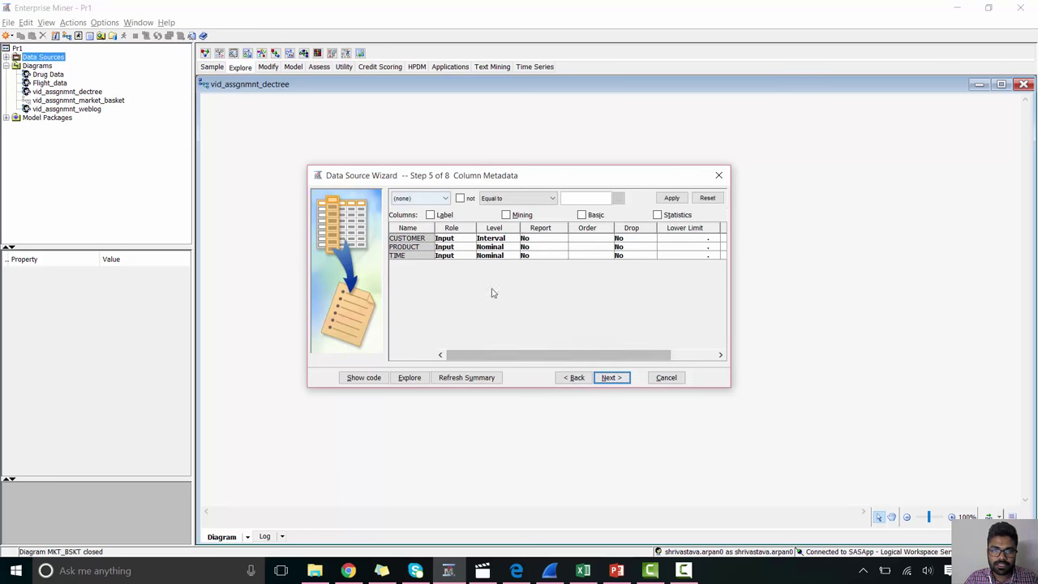
Set column roles: CUSTOMER as ID, PRODUCT as Target, TIME as Rejected.
click(438, 239)
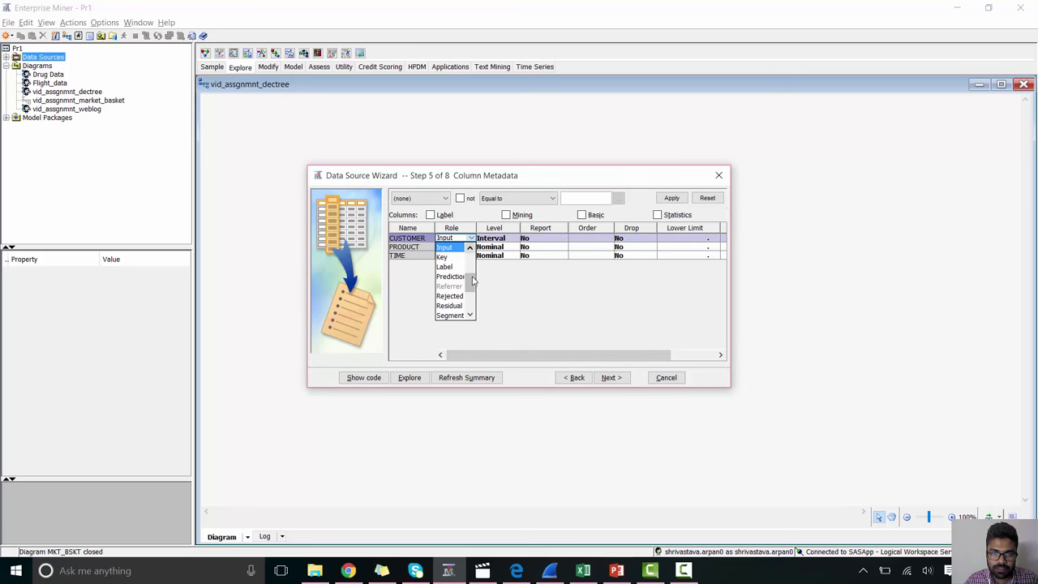
drag(471, 287, 470, 264)
click(470, 239)
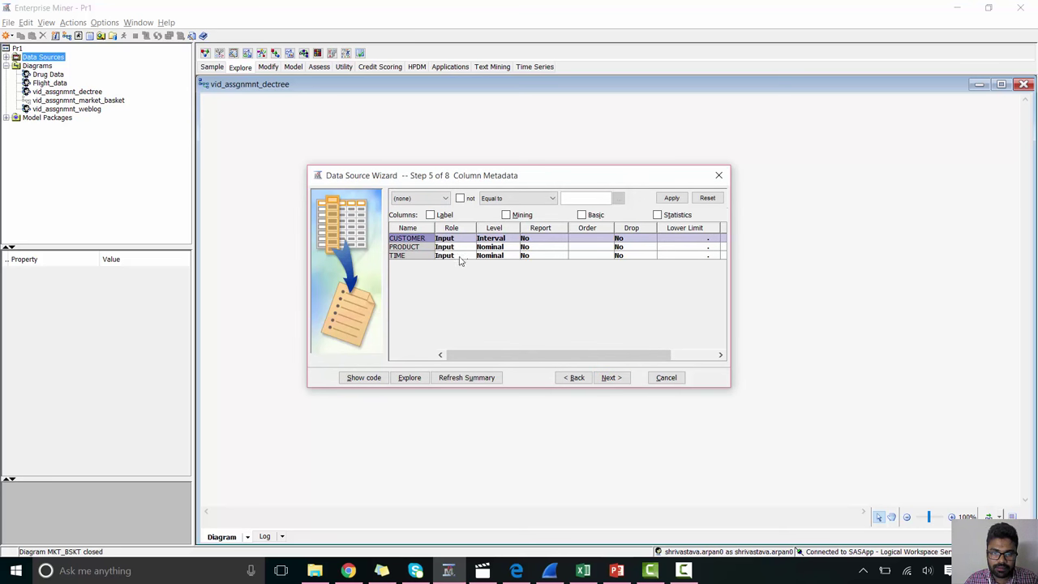
click(470, 240)
click(445, 306)
click(432, 248)
click(443, 247)
drag(470, 320, 471, 304)
click(451, 304)
click(423, 256)
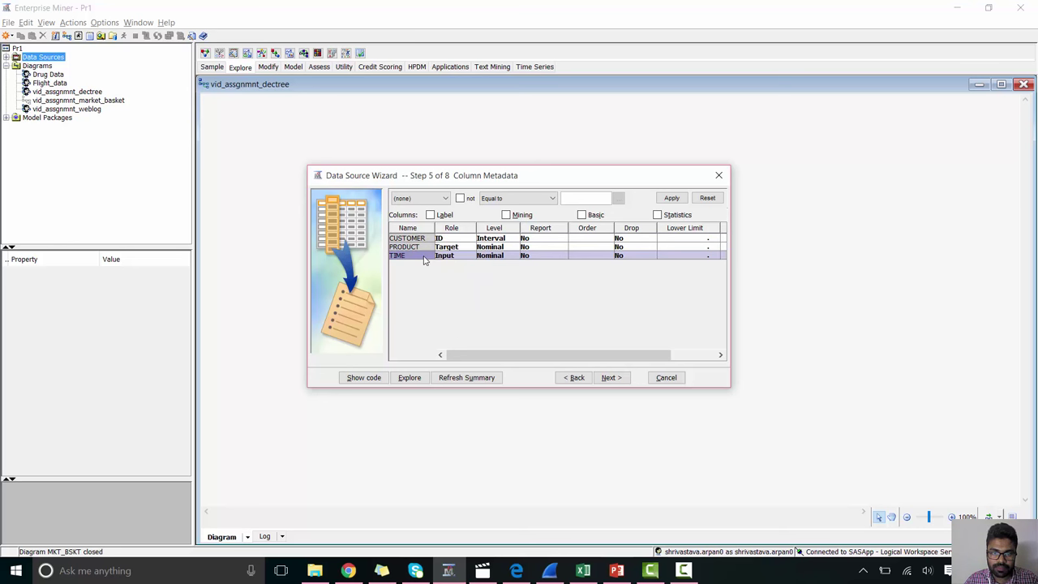
click(469, 256)
drag(468, 264, 469, 298)
click(450, 293)
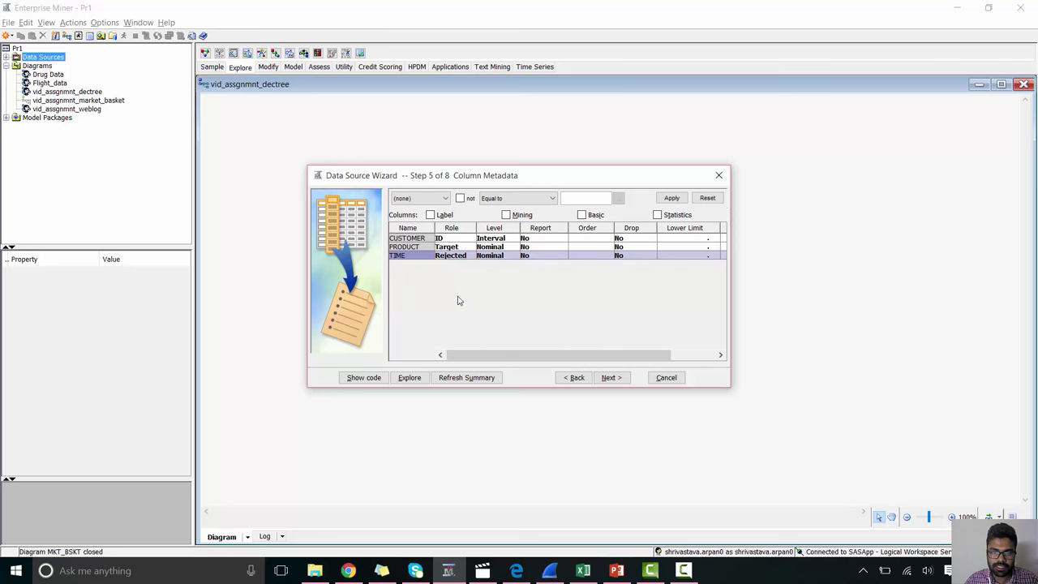
Give the ASSOCS data source the Transaction role and finish the wizard.
click(612, 377)
click(612, 378)
click(612, 378)
click(483, 274)
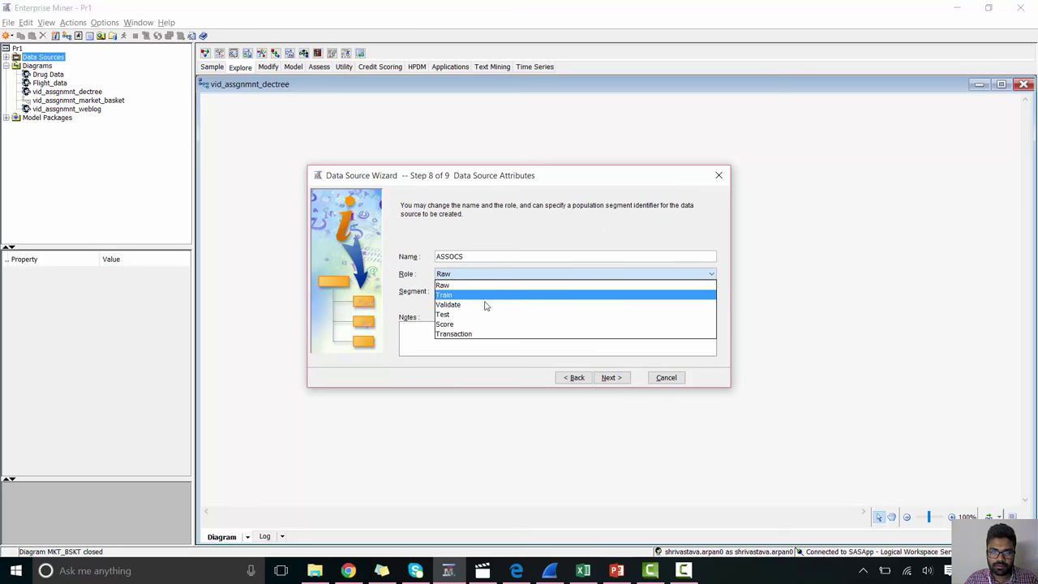
click(481, 334)
click(612, 378)
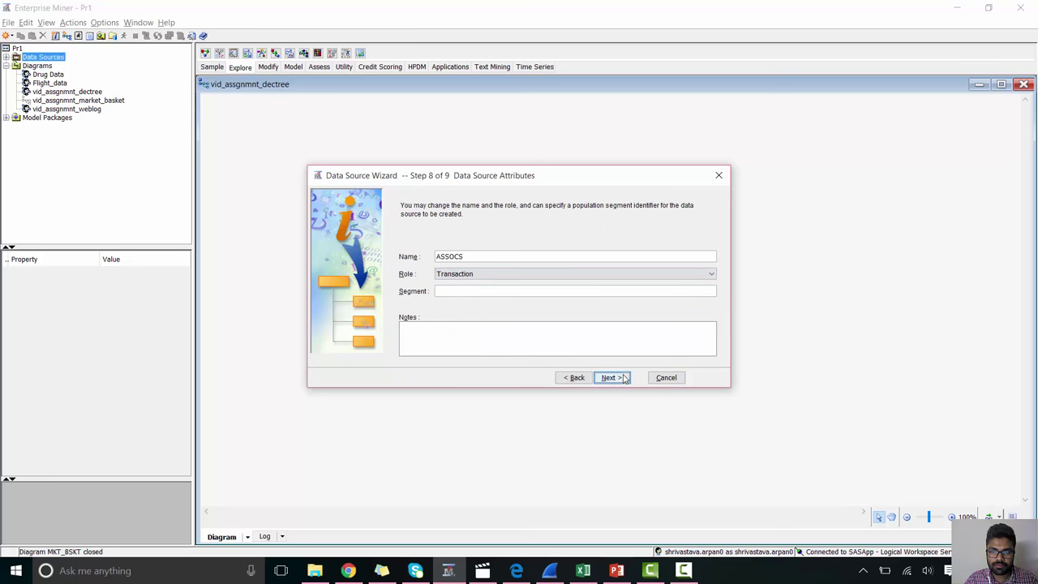
click(613, 377)
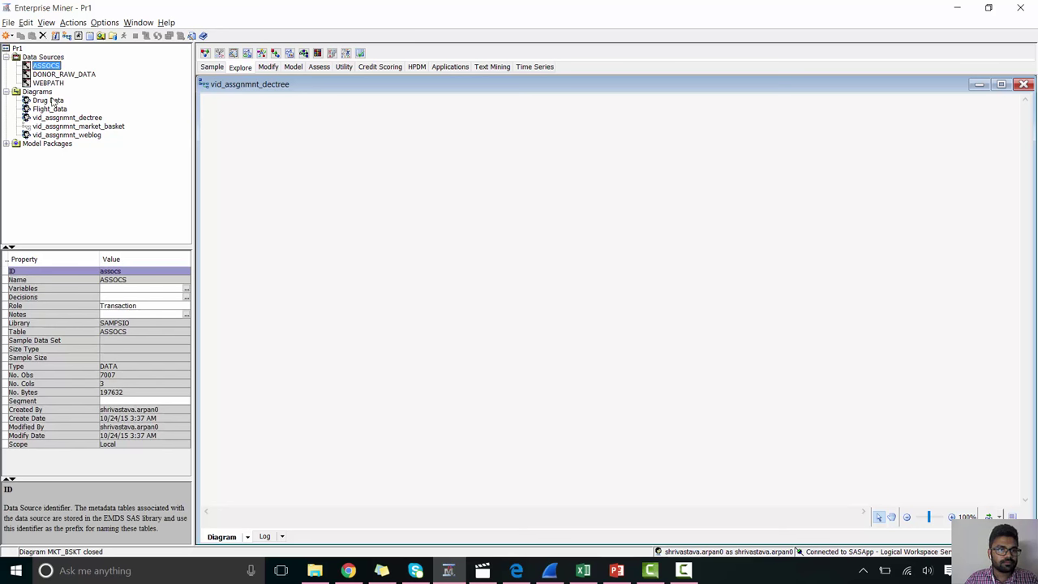
Create a new diagram named MKT_BSKT.
click(7, 92)
right_click(29, 92)
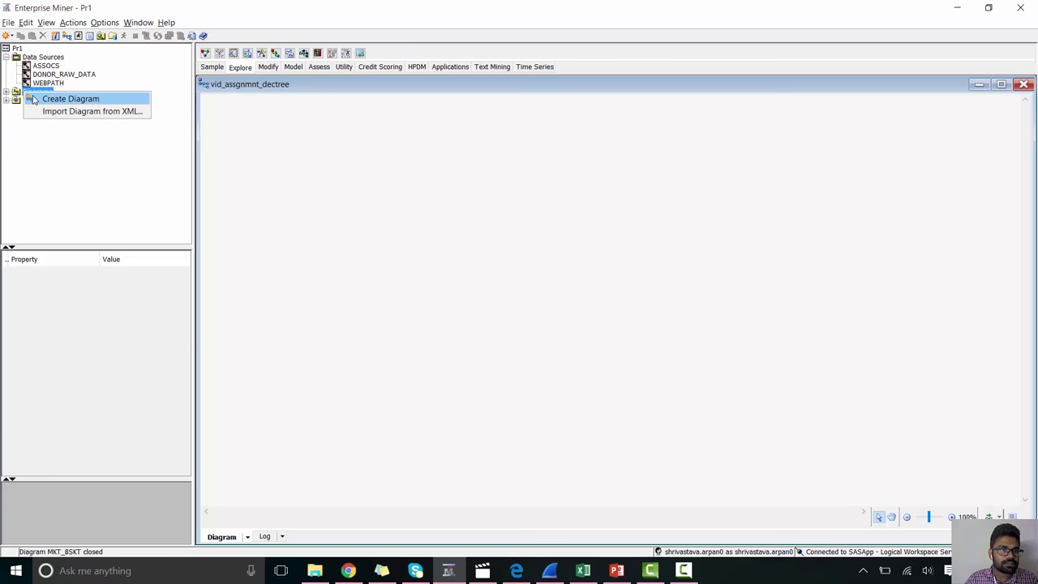
click(45, 98)
text(MKT_BSKT)
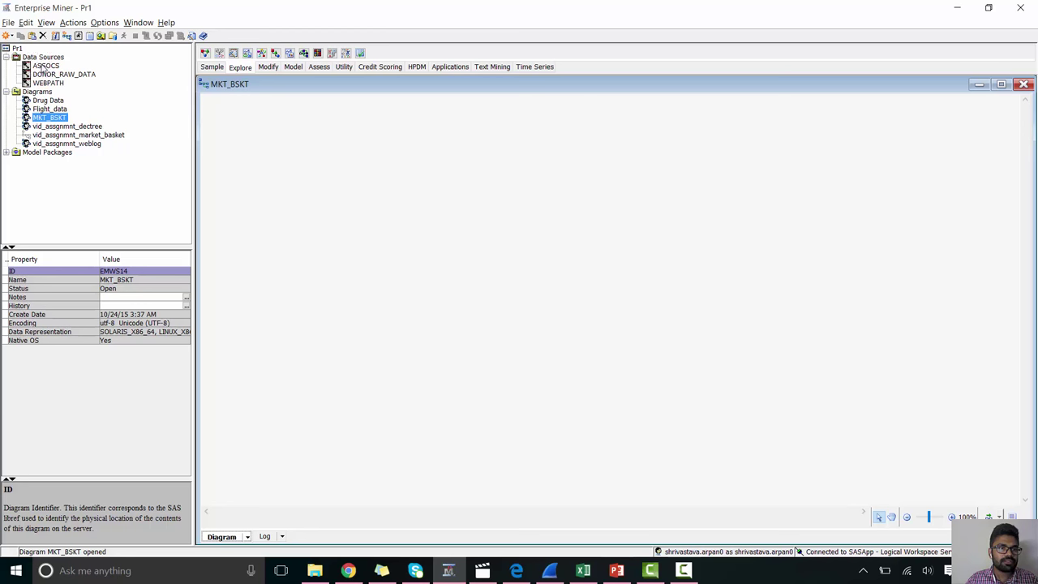
Add the ASSOCS data and an Association node to the diagram and connect them.
click(44, 66)
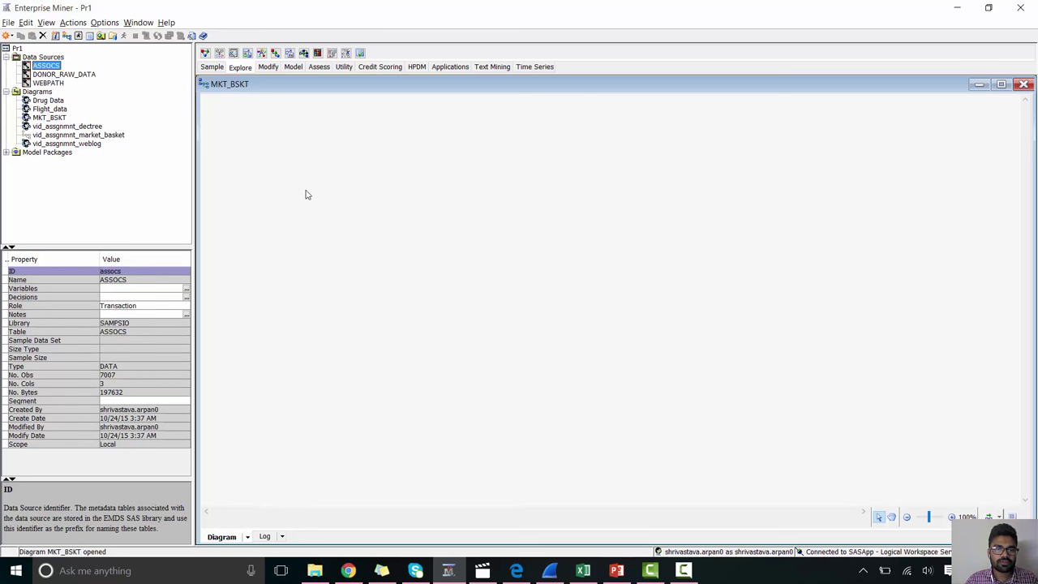
drag(304, 192, 304, 192)
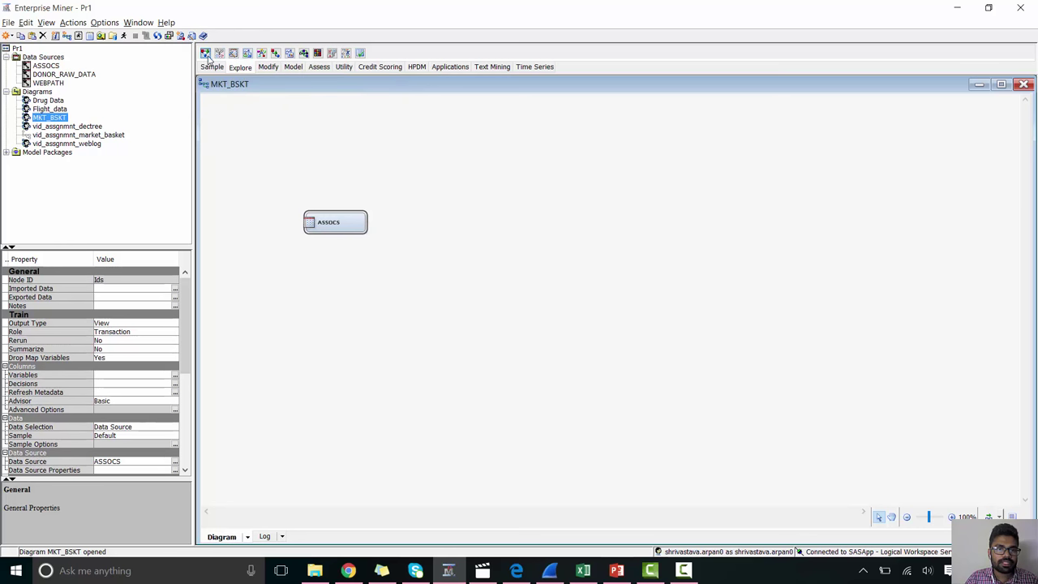
drag(208, 58, 440, 235)
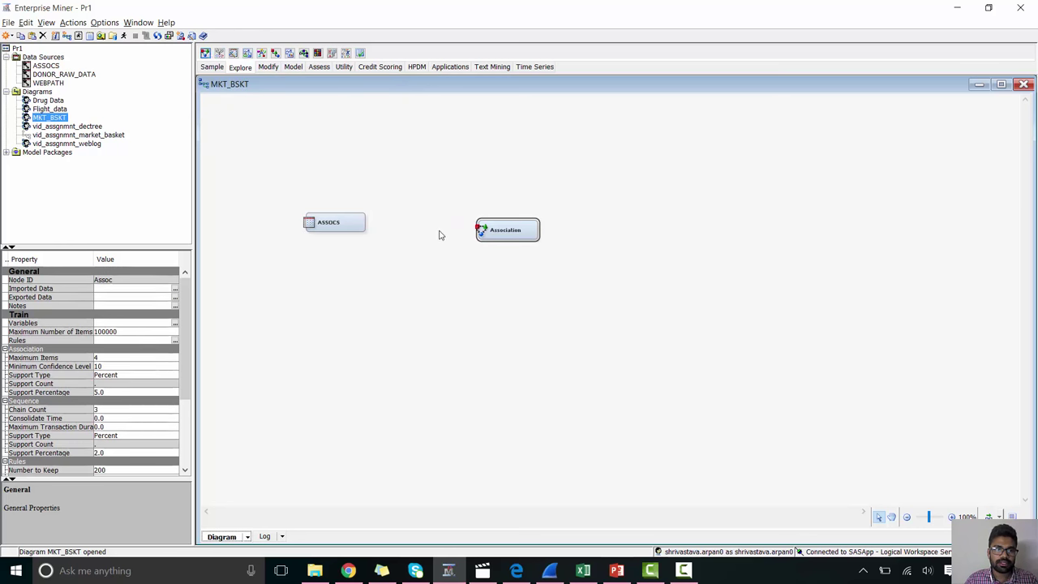
drag(369, 221, 501, 230)
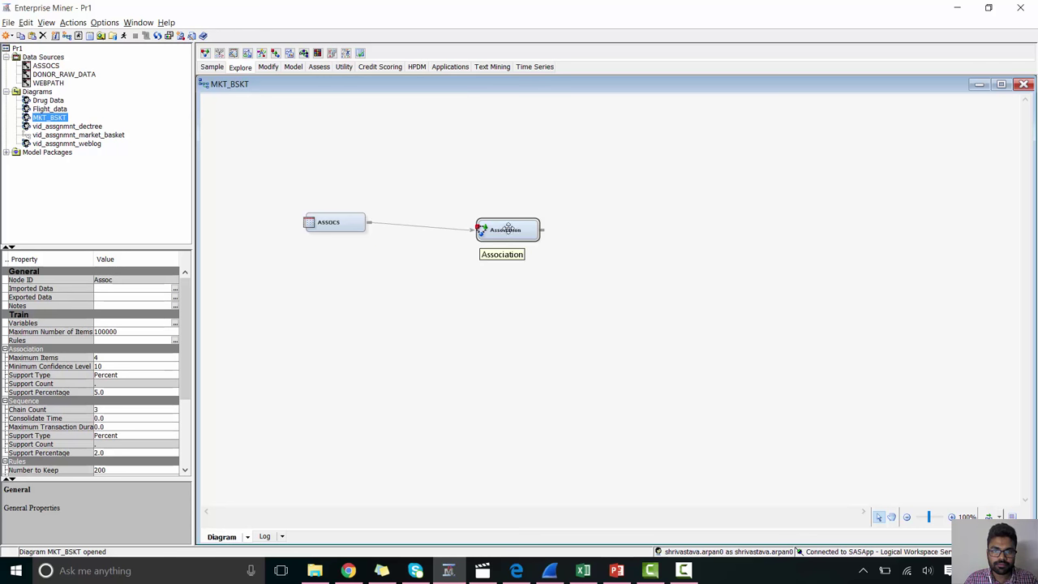
Change the Association node's Maximum Items from 4 to 2.
mouse_move(182, 331)
mouse_down()
mouse_move(183, 381)
mouse_move(180, 347)
mouse_up()
mouse_move(68, 329)
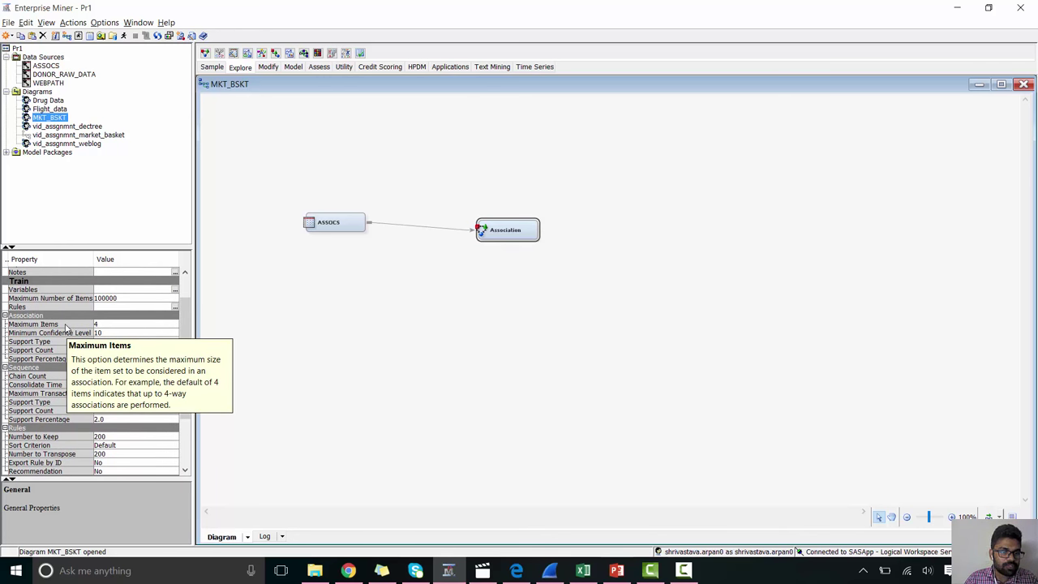
click(105, 325)
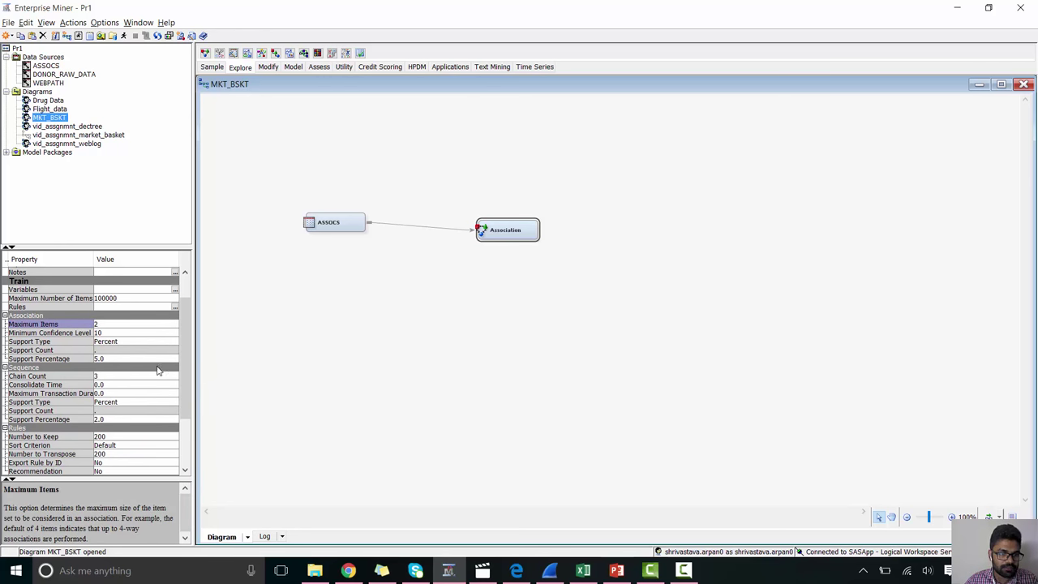
mouse_move(41, 361)
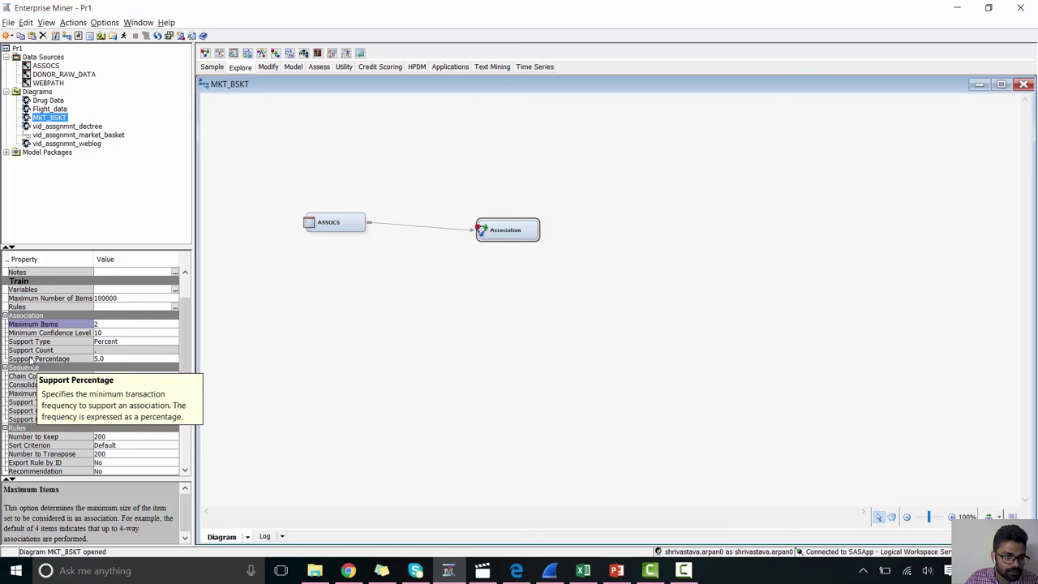
mouse_move(43, 334)
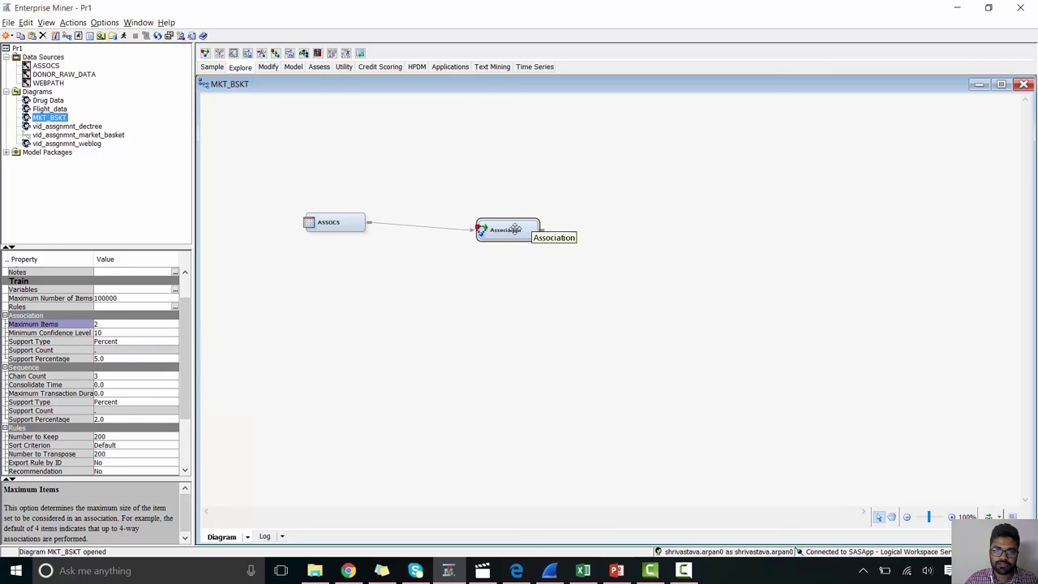
Run the path ending at the Association node and view its results.
right_click(514, 228)
click(539, 267)
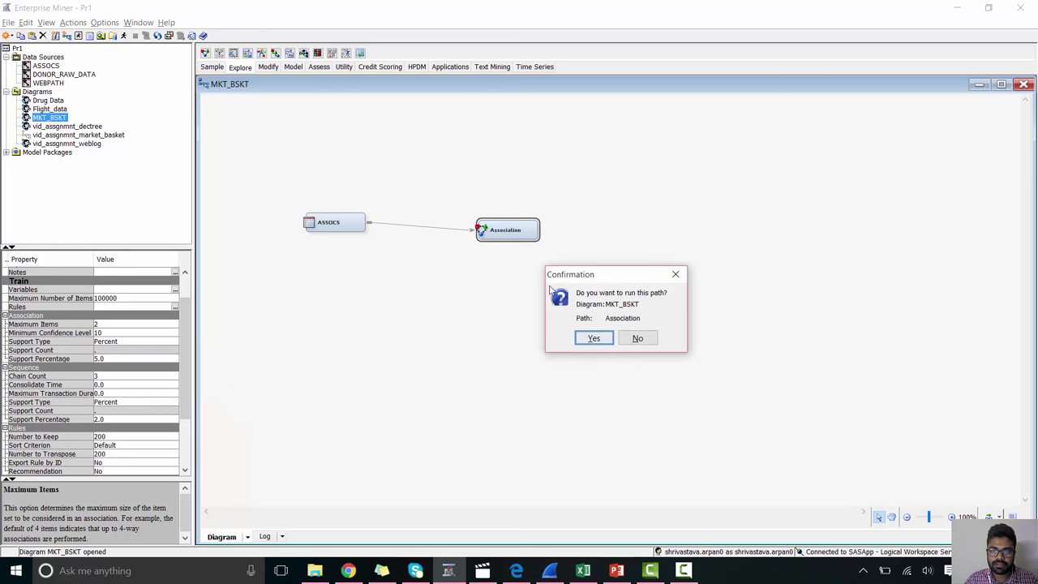
click(593, 337)
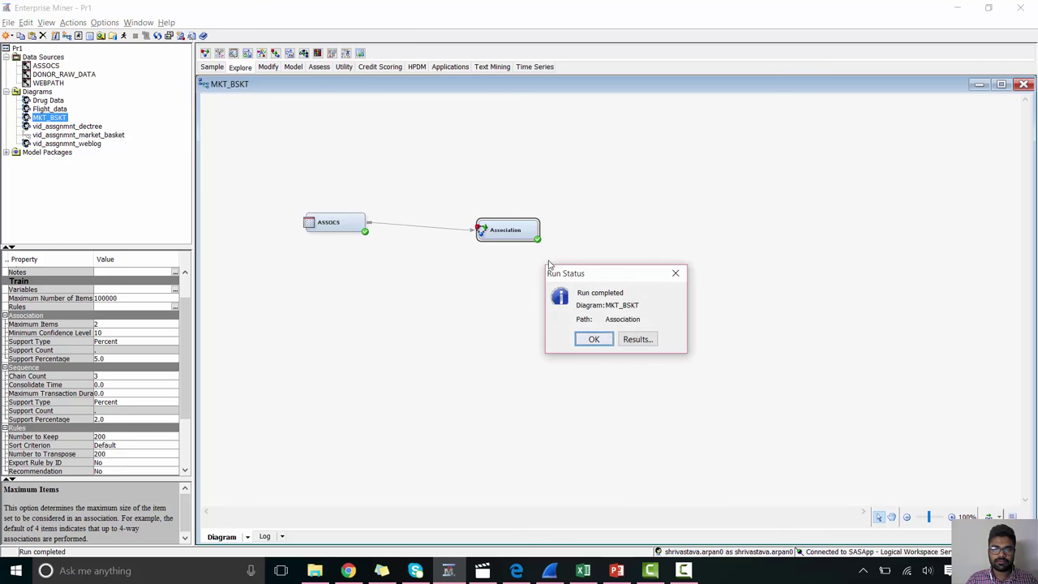
click(626, 342)
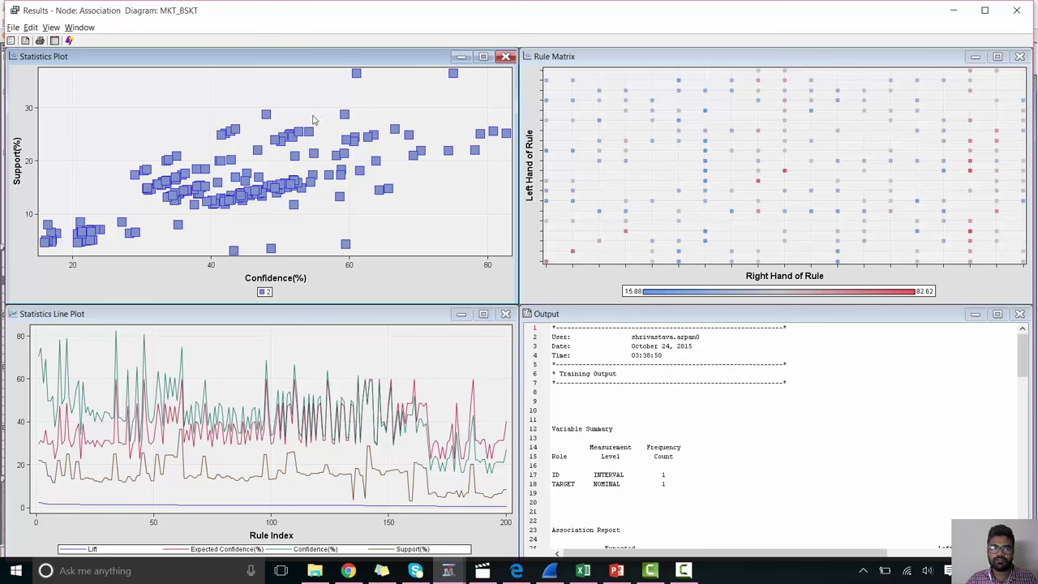
Show the Rules Table maximized with widened columns, sorted by descending Support(%).
click(51, 27)
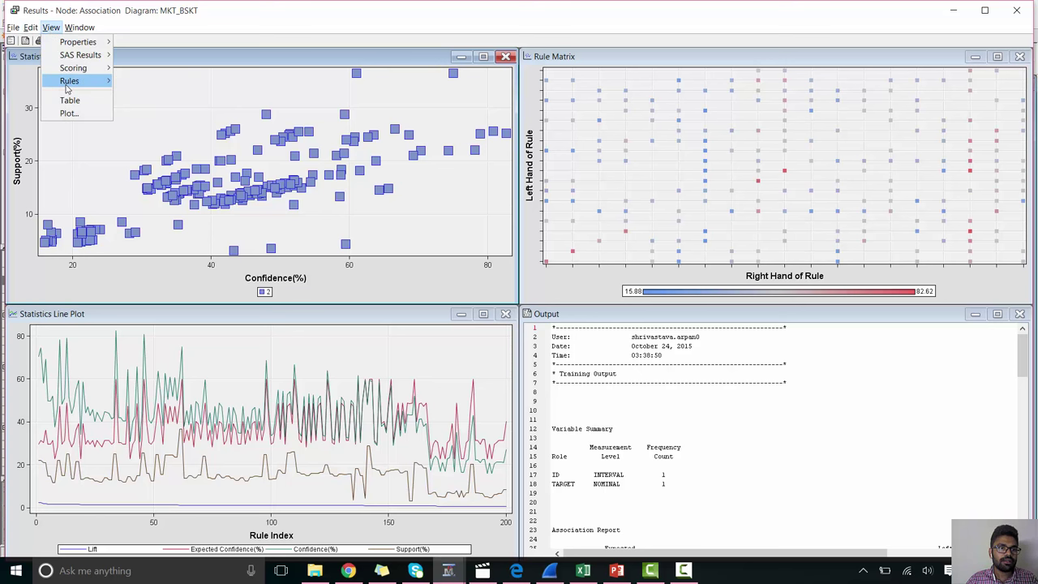
mouse_move(68, 84)
click(154, 143)
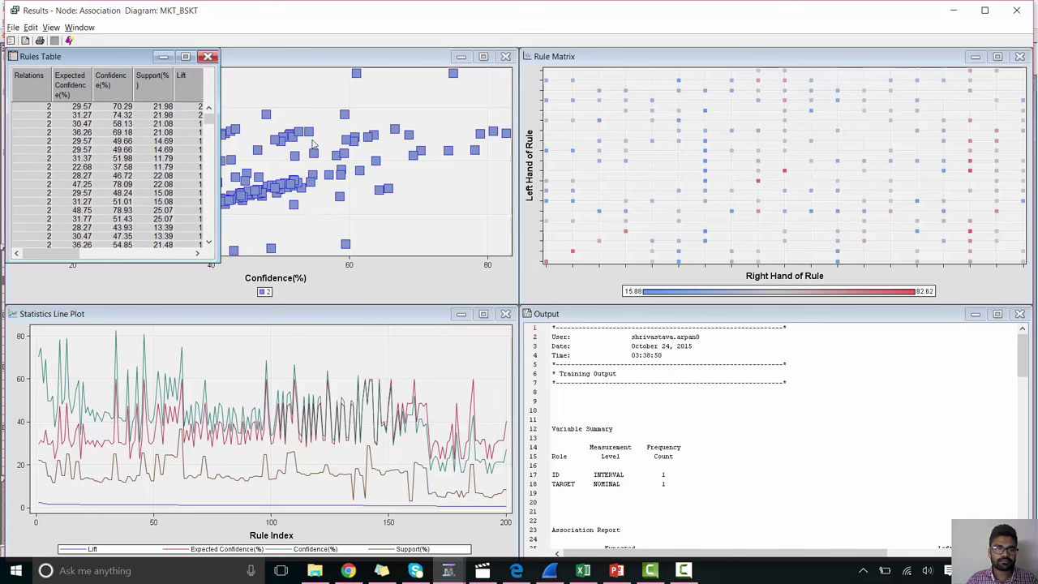
click(184, 56)
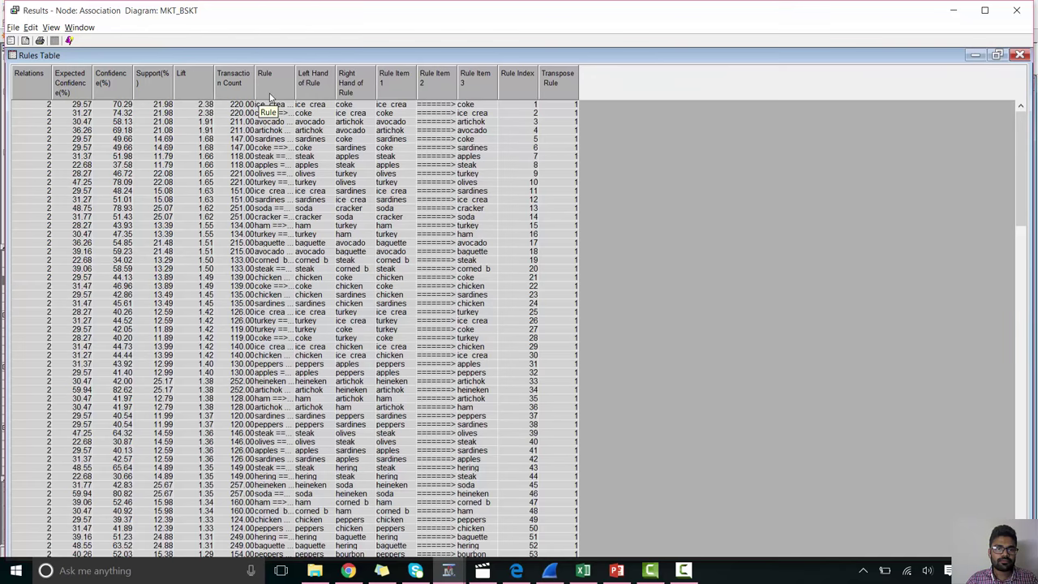
drag(293, 87, 385, 83)
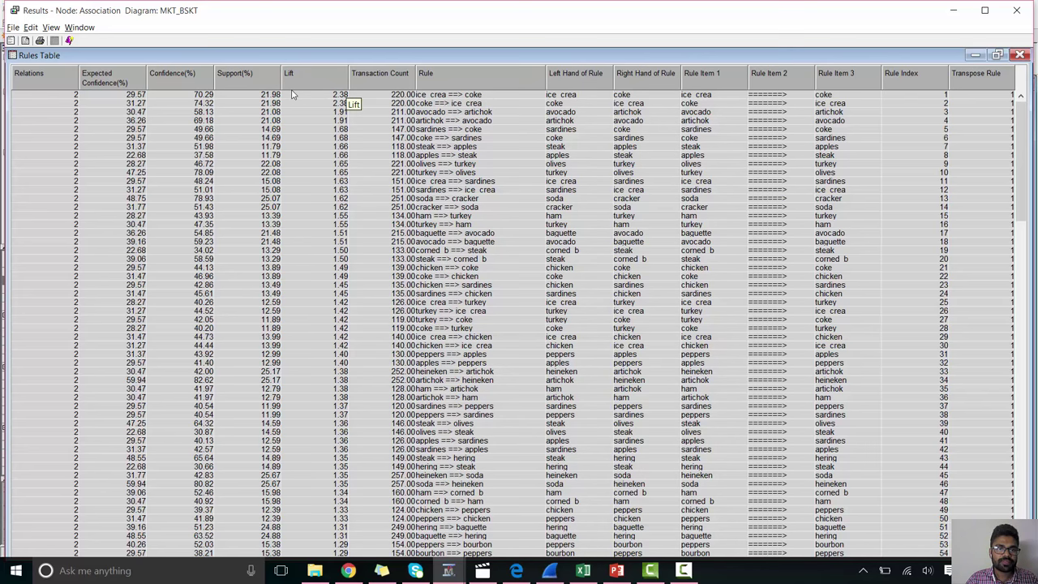
click(250, 84)
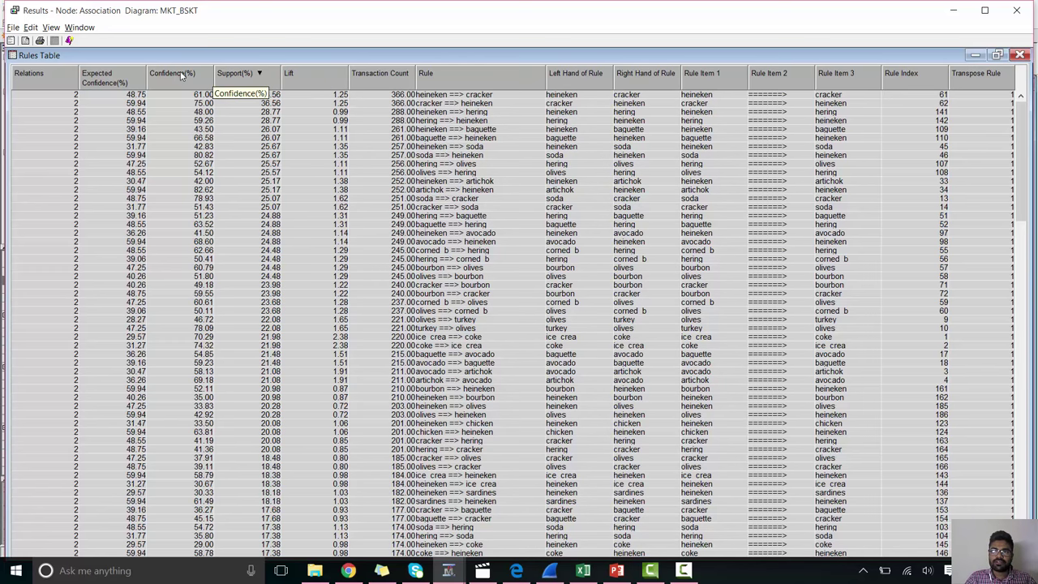
Sort the Rules Table by the Lift column, highest first.
click(326, 78)
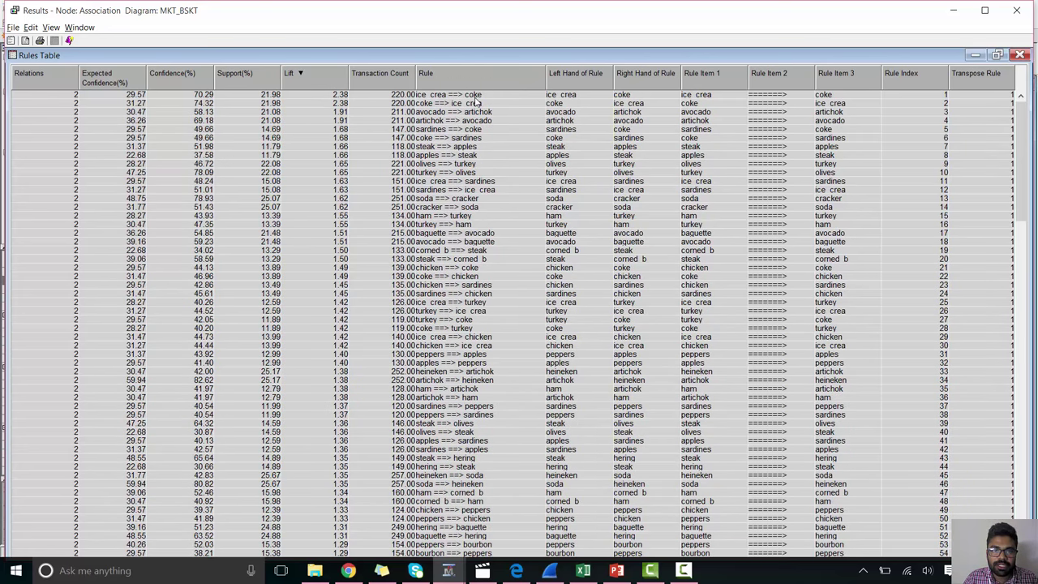